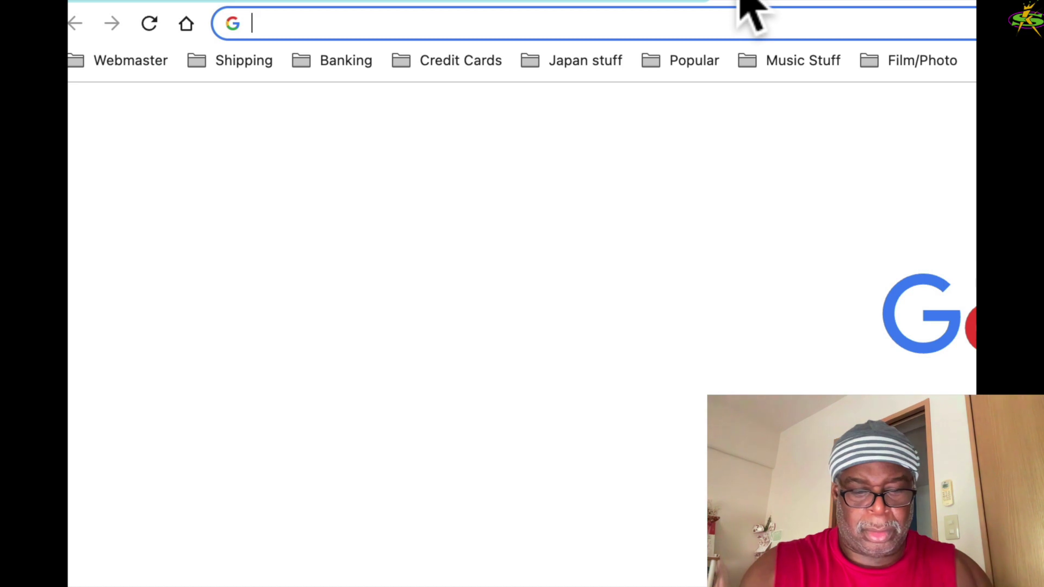
# - Type 'Chrome' into the new tab's address bar to bring up search suggestions
pyautogui.write('Chrome')
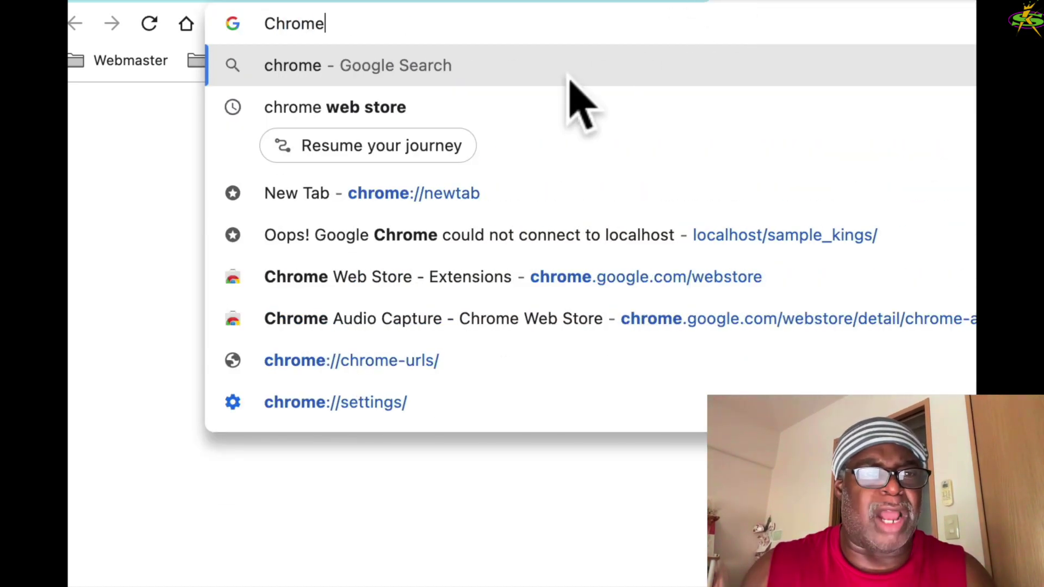
# - Go to the Chrome Web Store and find the Chrome Audio Capture extension with an 'Audio cap' search
pyautogui.click(380, 107)
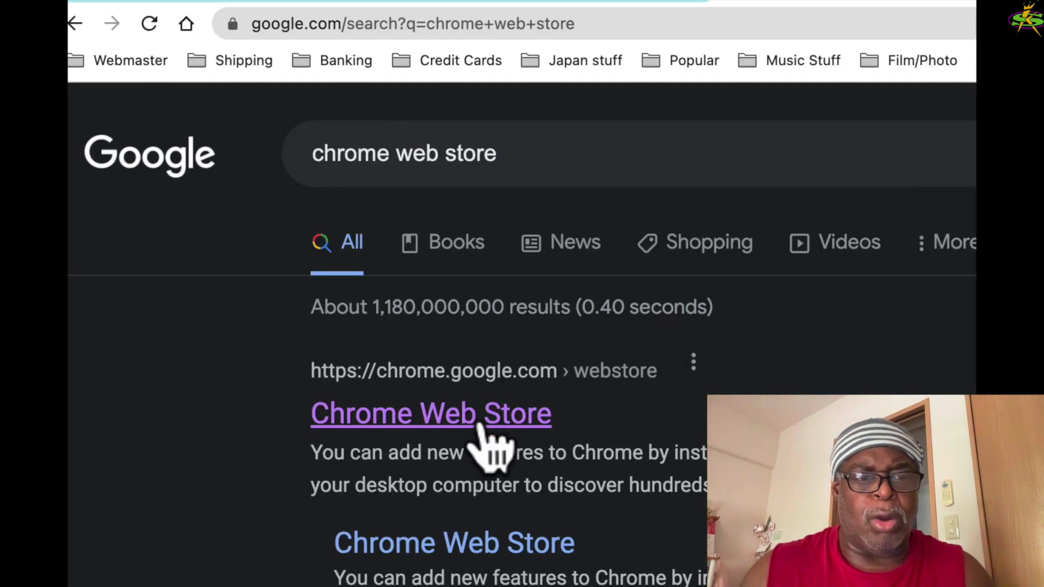
pyautogui.click(481, 427)
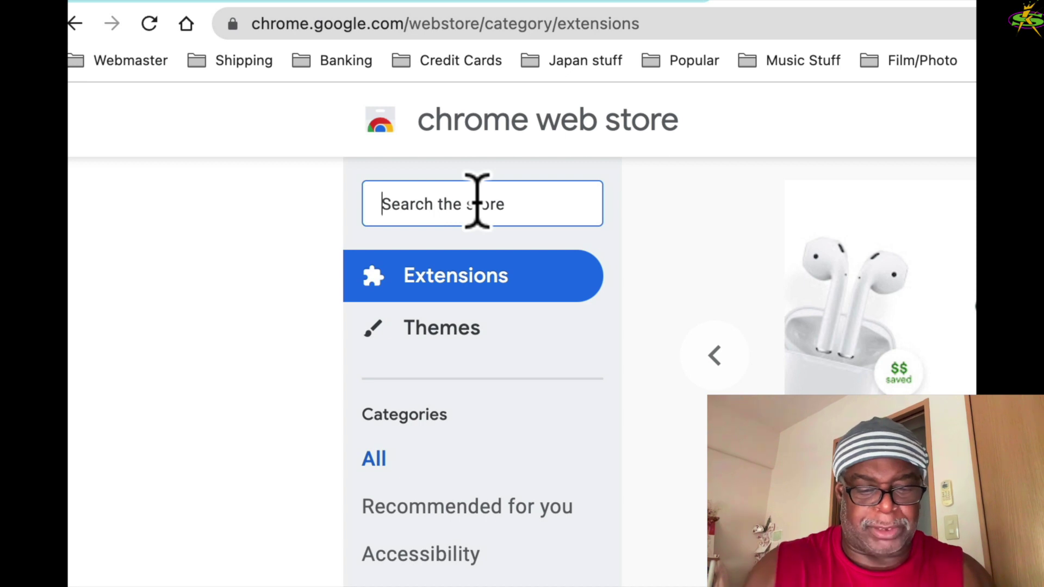
pyautogui.write('Audio')
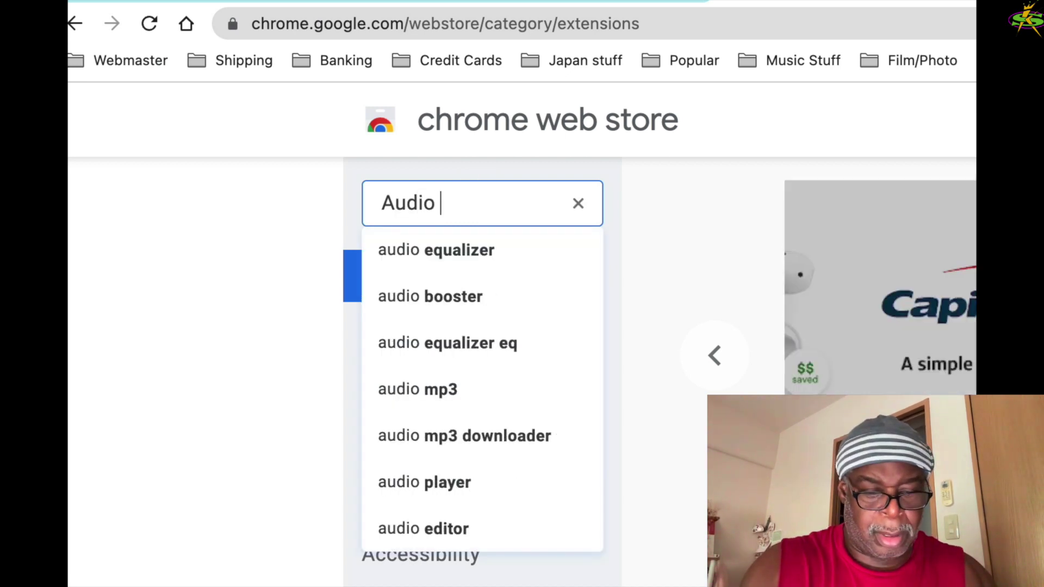
pyautogui.write(' cap')
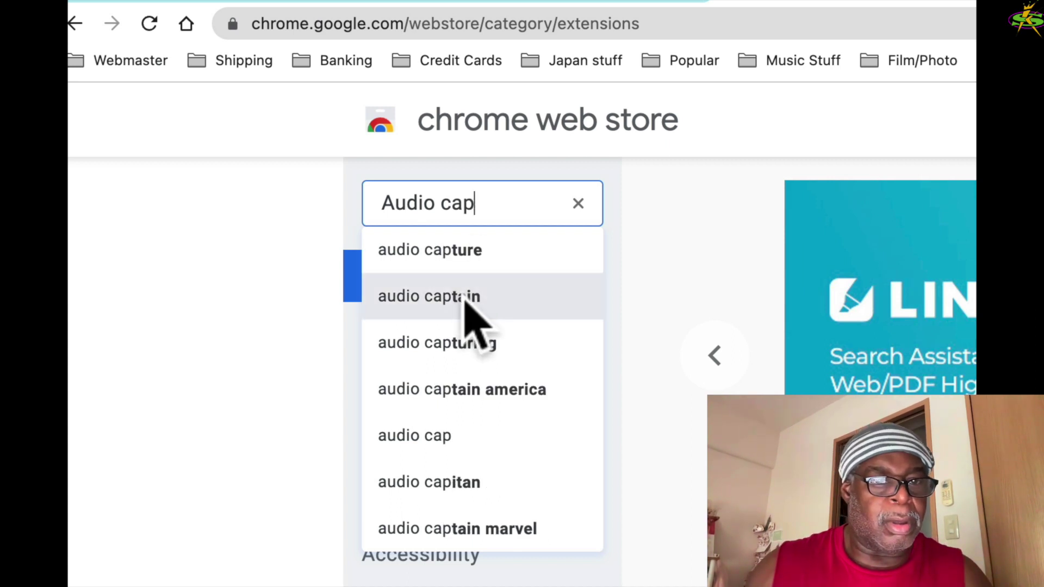
pyautogui.click(481, 260)
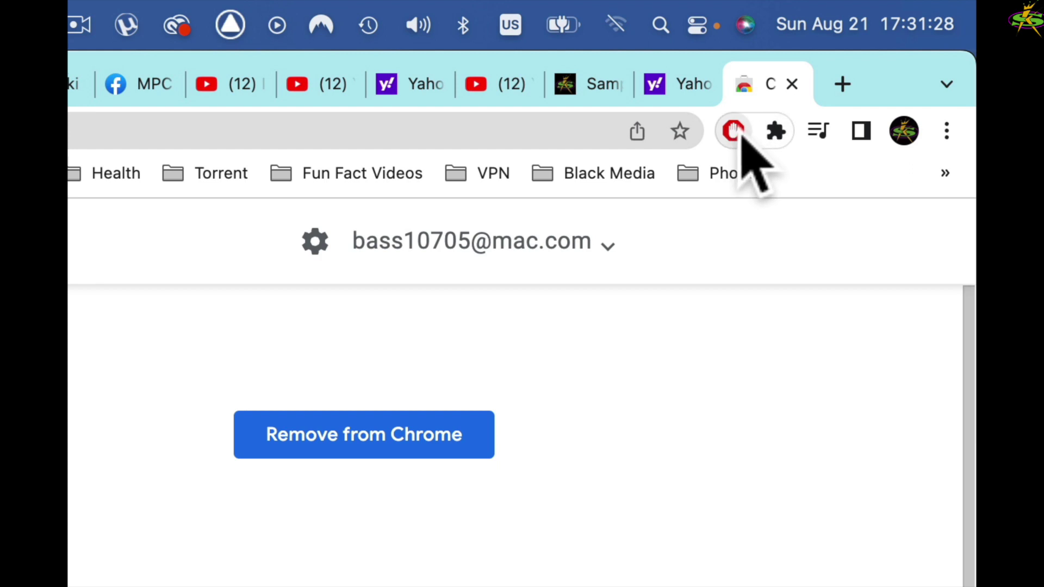
# - Pin Chrome Audio Capture to the toolbar from the Extensions menu
pyautogui.click(766, 136)
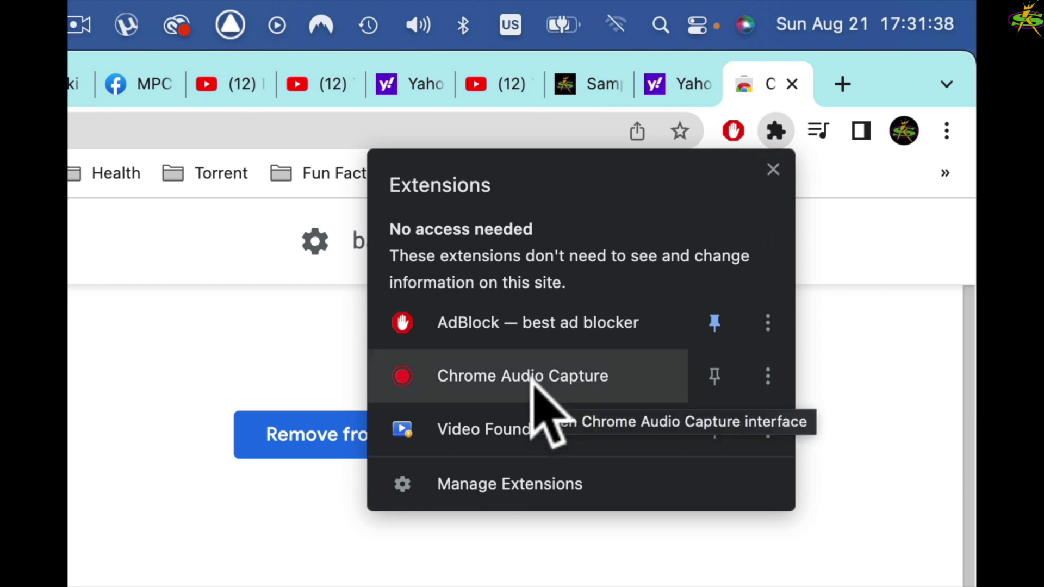
pyautogui.click(715, 374)
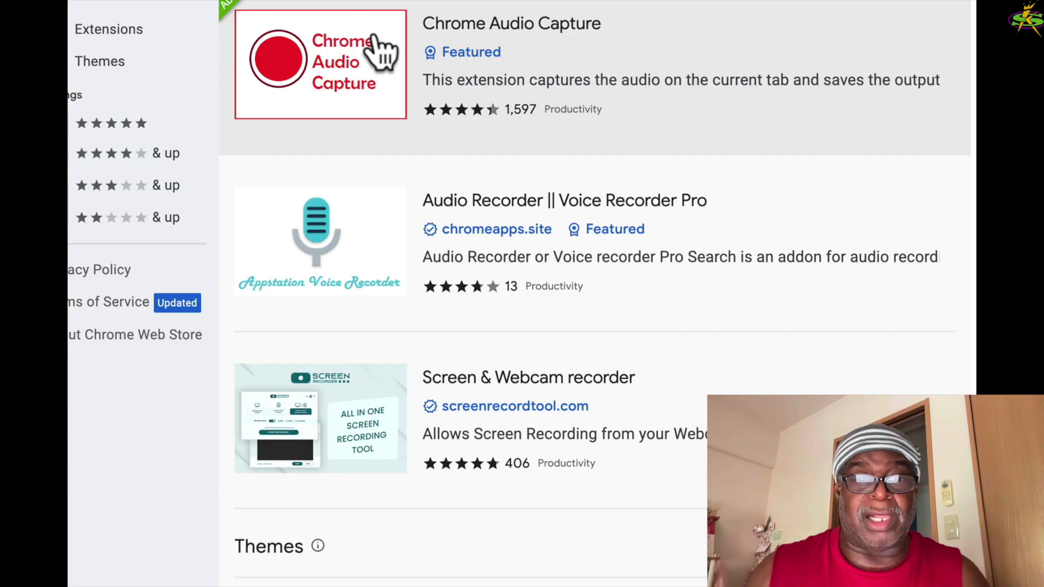
# - Open the Chrome Audio Capture listing and scroll through its ratings, category and user count
pyautogui.click(384, 44)
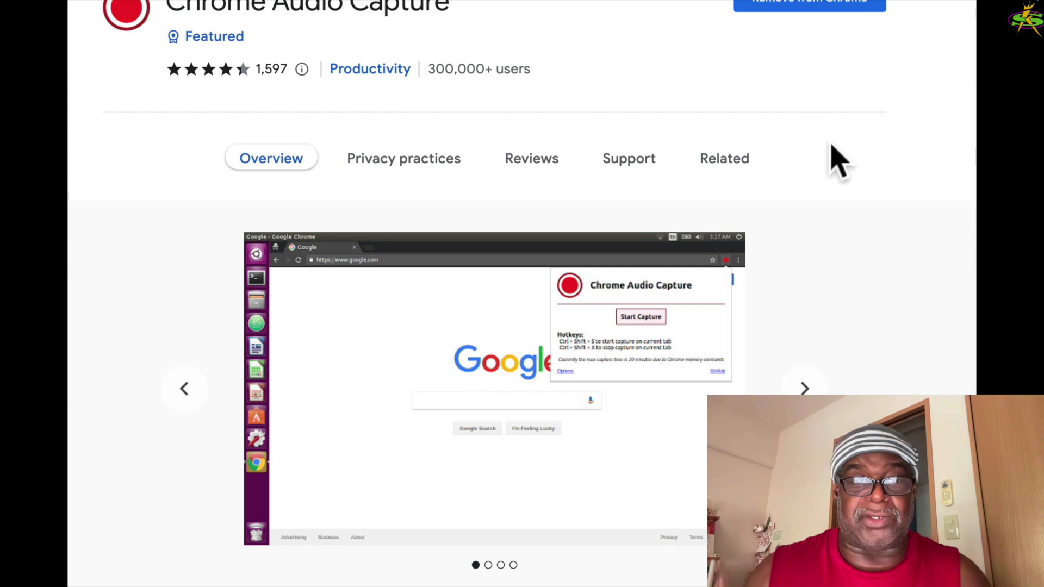
pyautogui.scroll(-2, 831, 152)
pyautogui.scroll(-8, 832, 152)
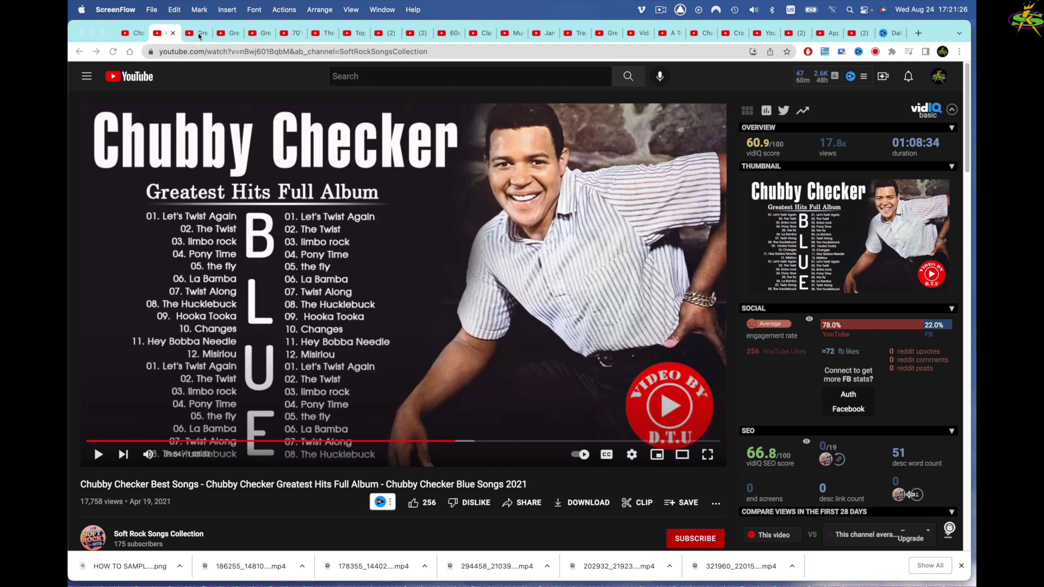
pyautogui.click(199, 35)
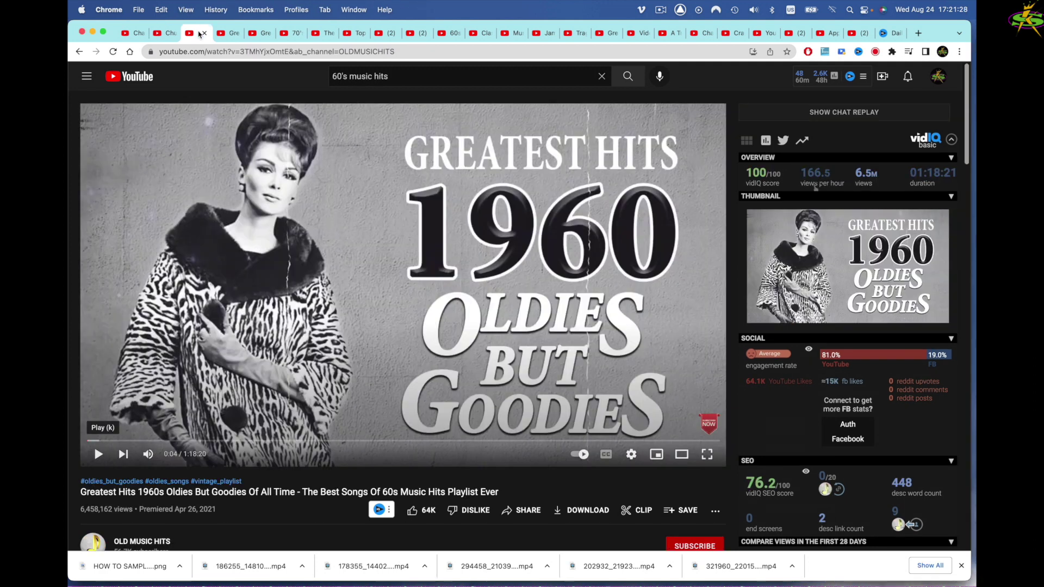
pyautogui.click(222, 37)
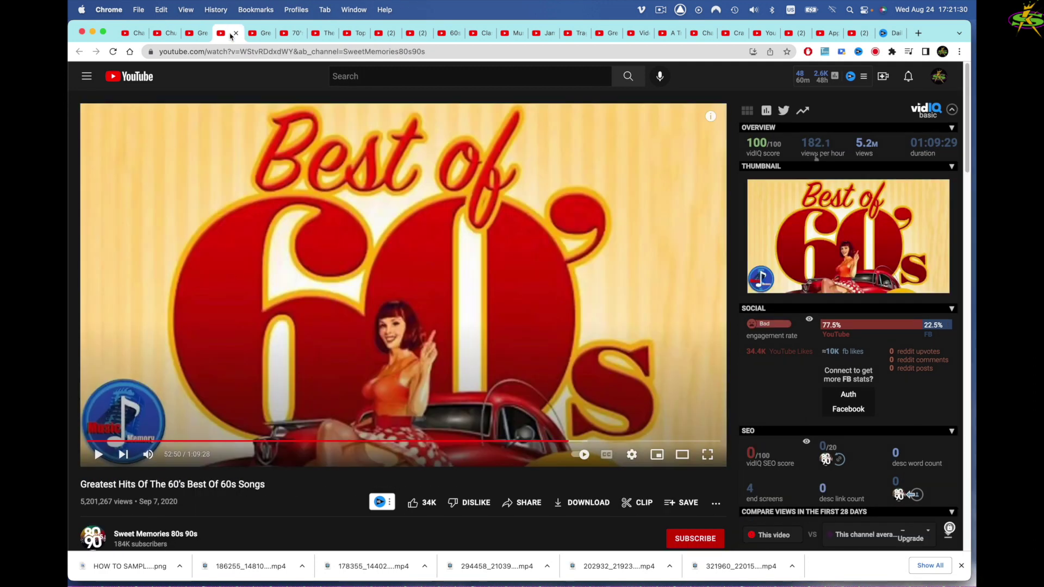
pyautogui.click(266, 34)
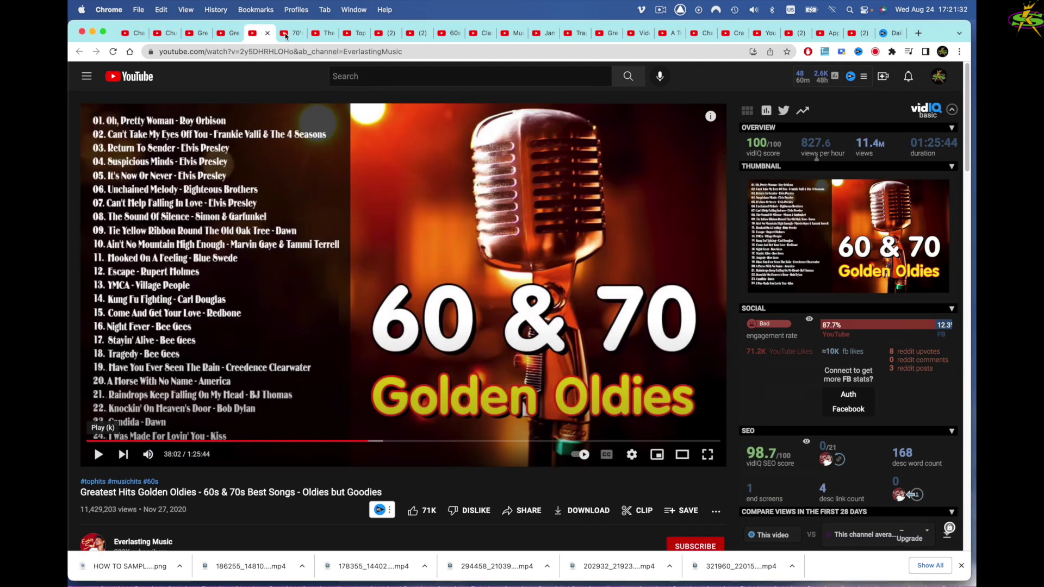
pyautogui.click(286, 35)
pyautogui.click(320, 36)
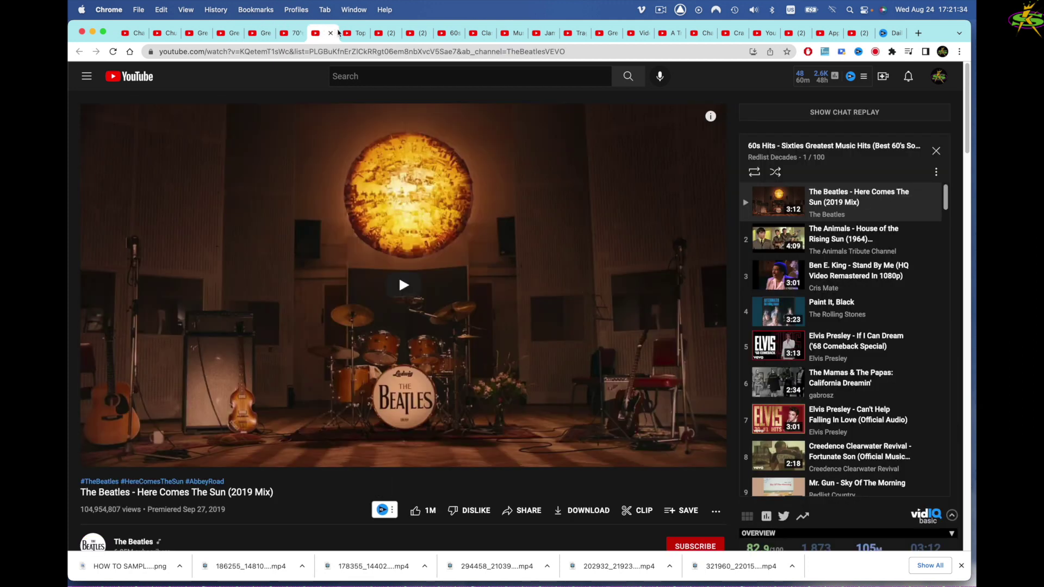
pyautogui.click(356, 36)
pyautogui.click(385, 35)
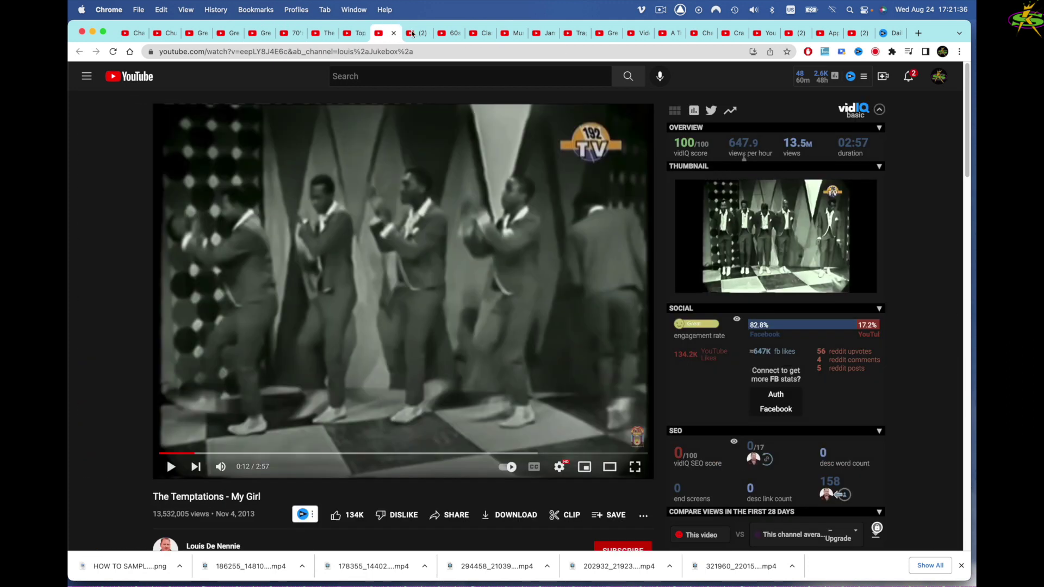
pyautogui.click(416, 34)
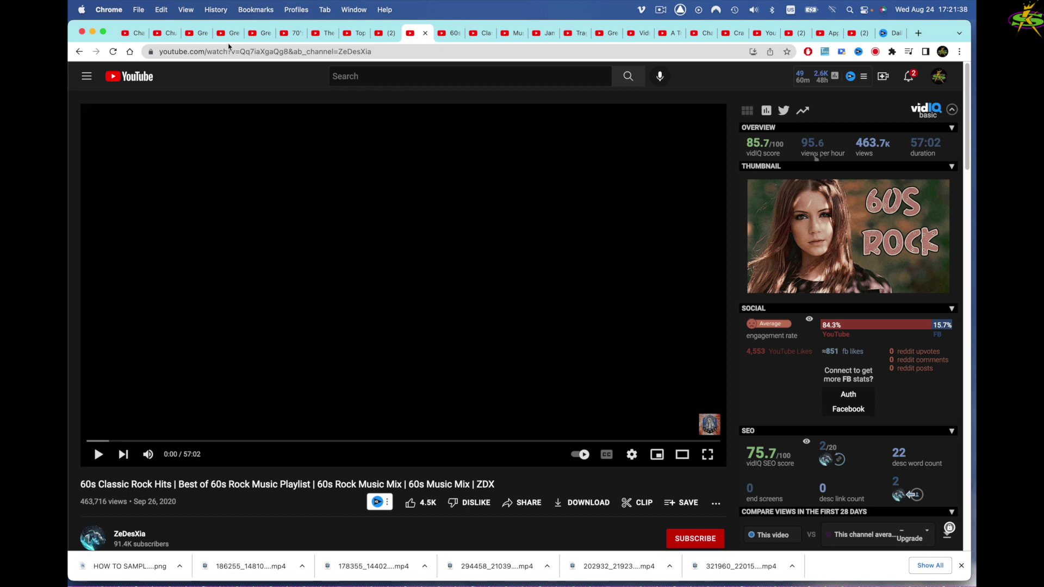
pyautogui.click(168, 36)
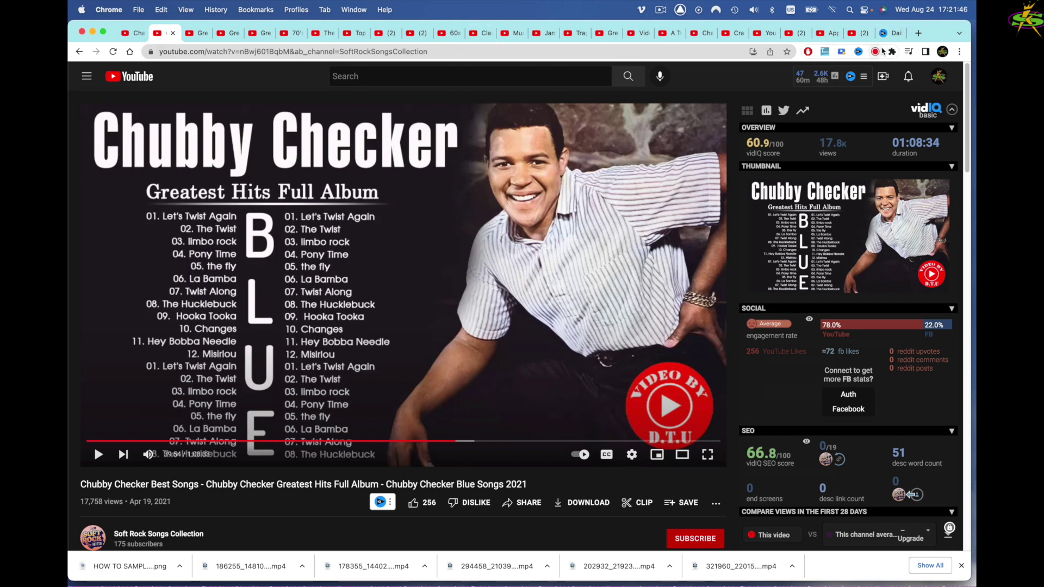
pyautogui.click(875, 51)
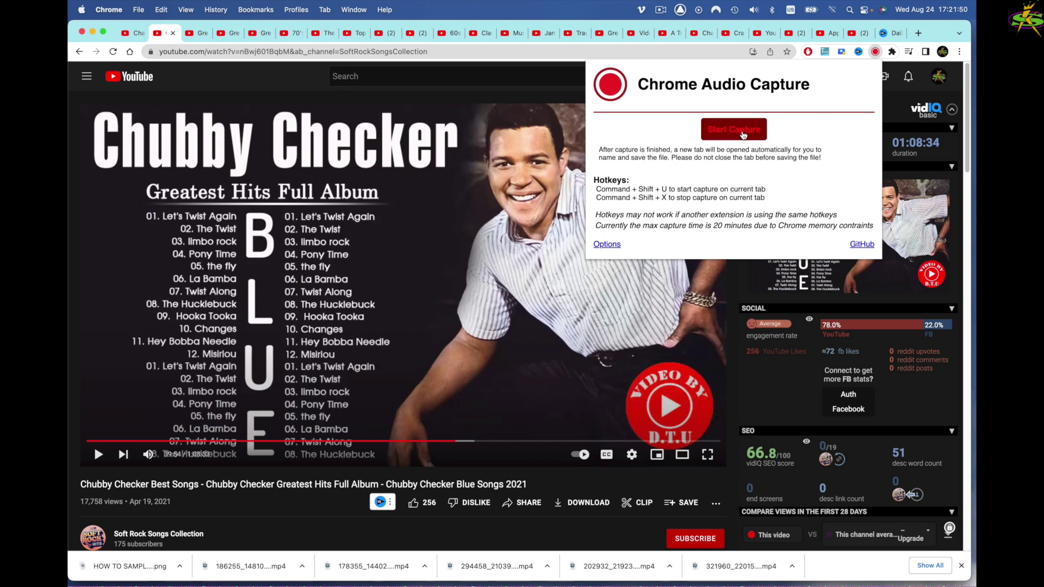
# - Start capturing the tab's audio and briefly play the Chubby Checker video
pyautogui.click(743, 135)
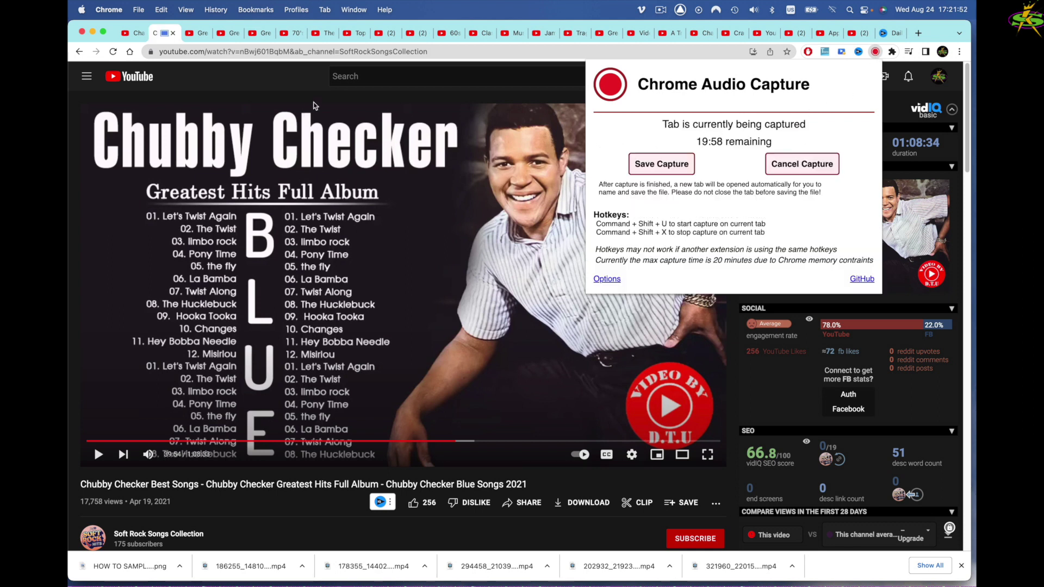
pyautogui.click(287, 77)
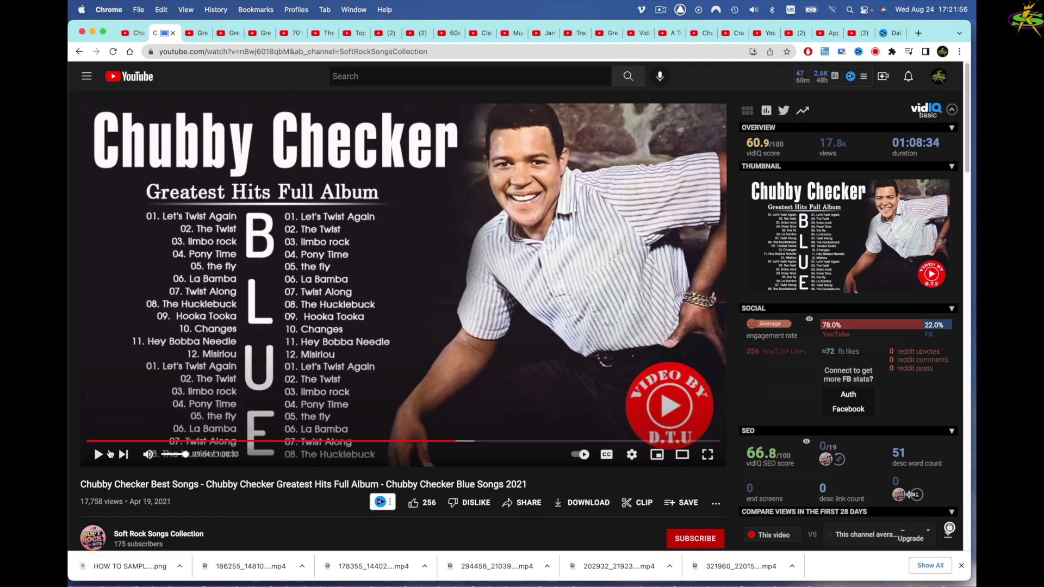
pyautogui.click(99, 454)
pyautogui.click(98, 455)
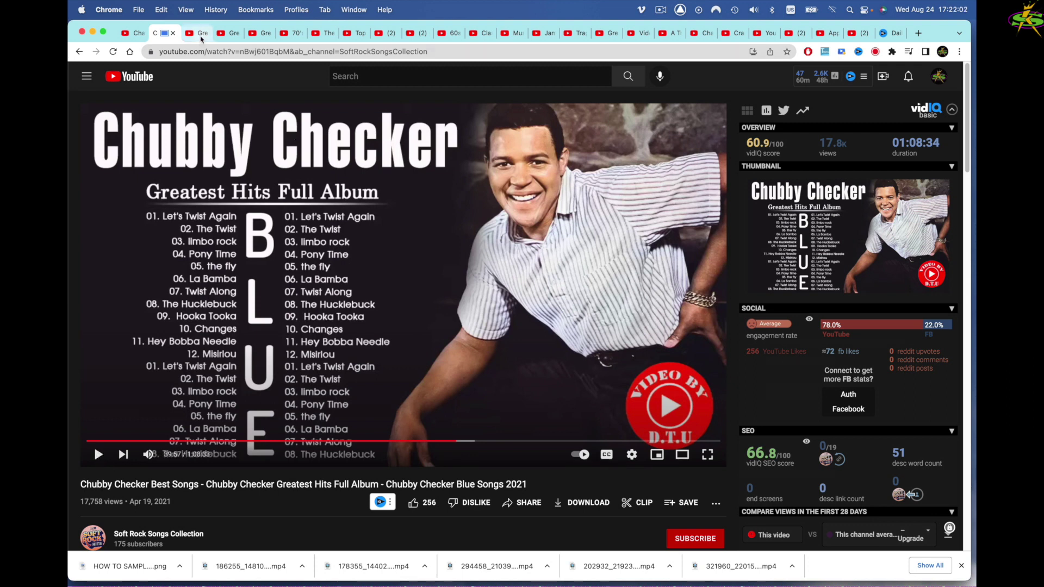
# - Try the 1960 Oldies video, play the Best of 60's video, then stop the capture
pyautogui.click(201, 34)
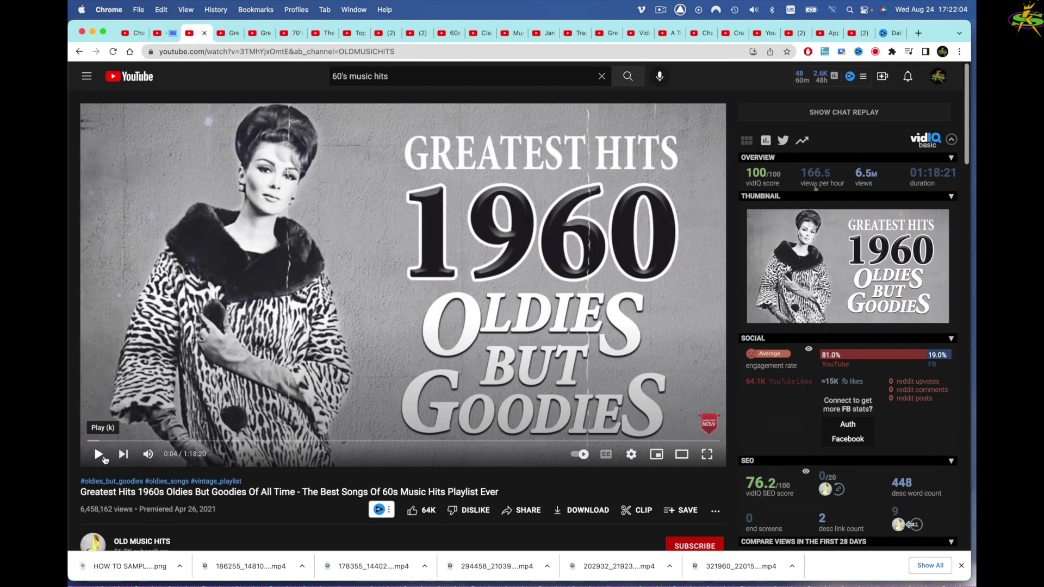
pyautogui.click(100, 455)
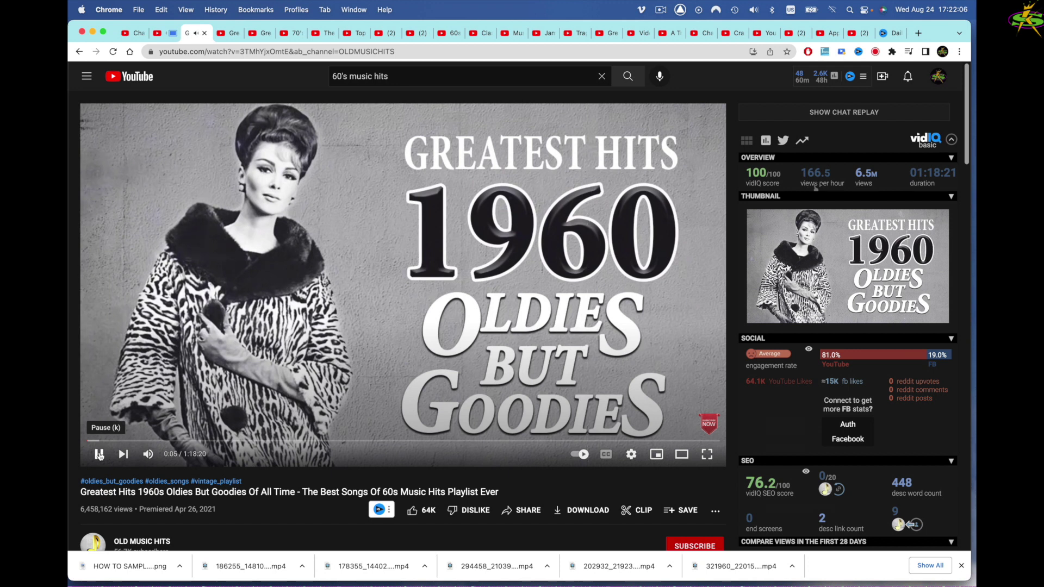
pyautogui.click(98, 455)
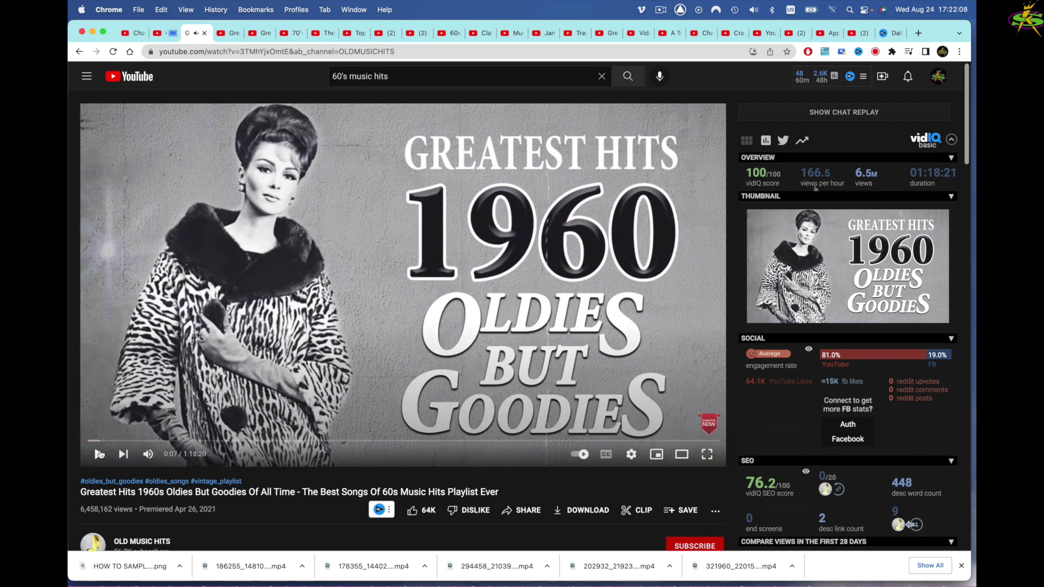
pyautogui.click(227, 38)
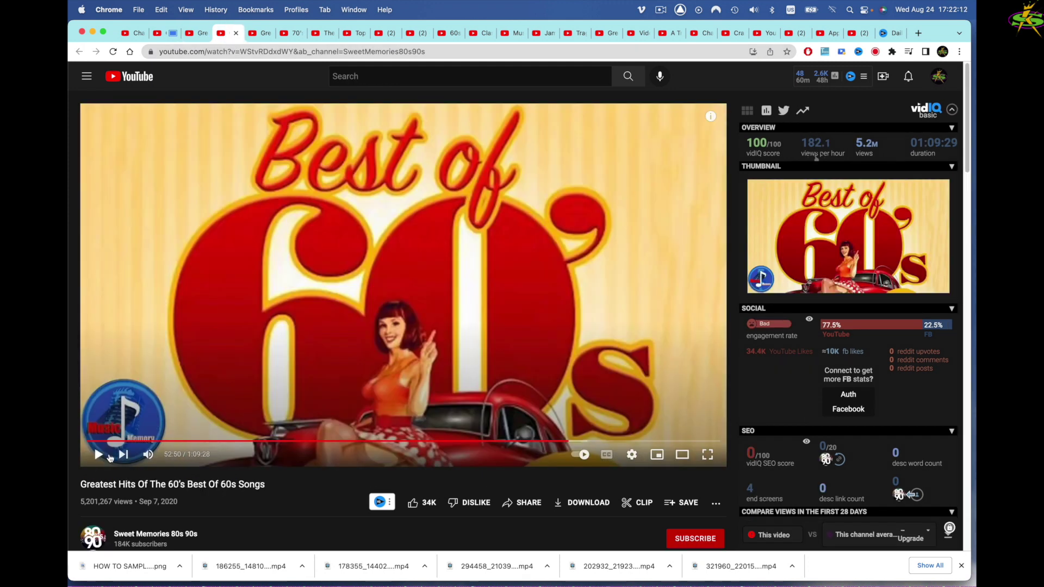
pyautogui.click(100, 455)
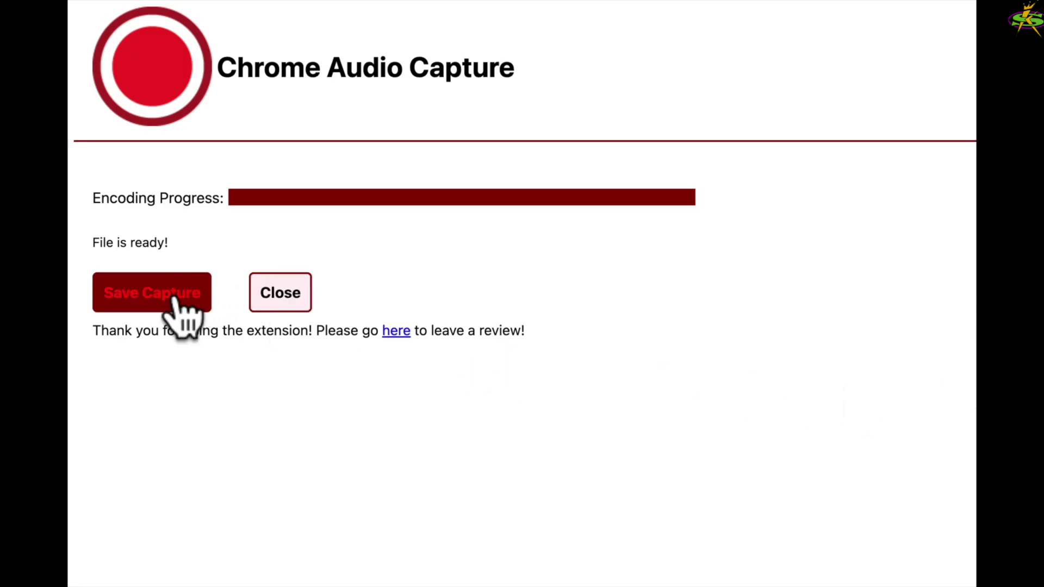
pyautogui.click(174, 296)
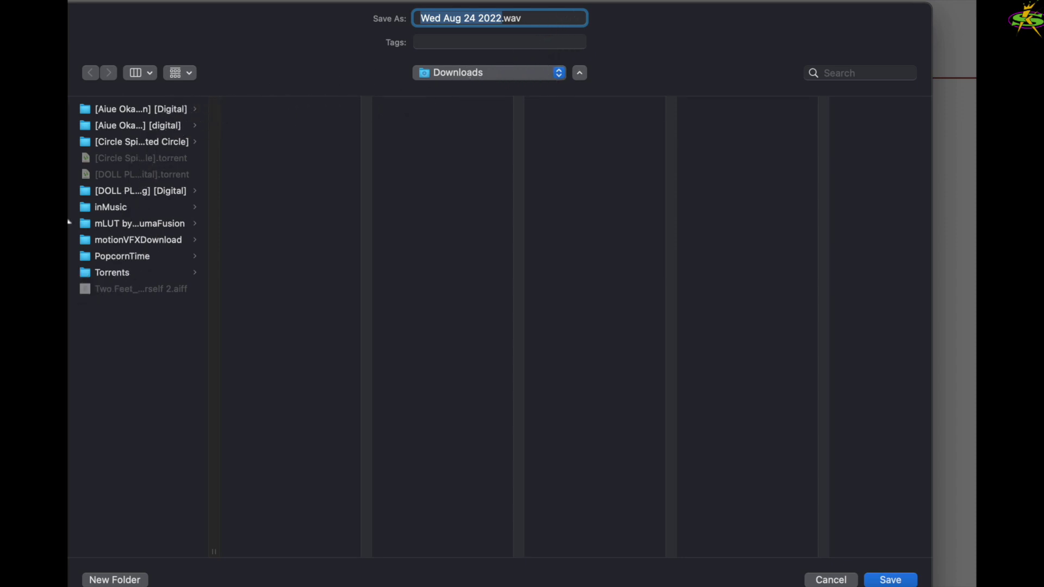
# - Save the capture as 'Wed Aug 24 2022.wav' in the Desktop's Audio Capture files folder
pyautogui.press('super+shift+d')
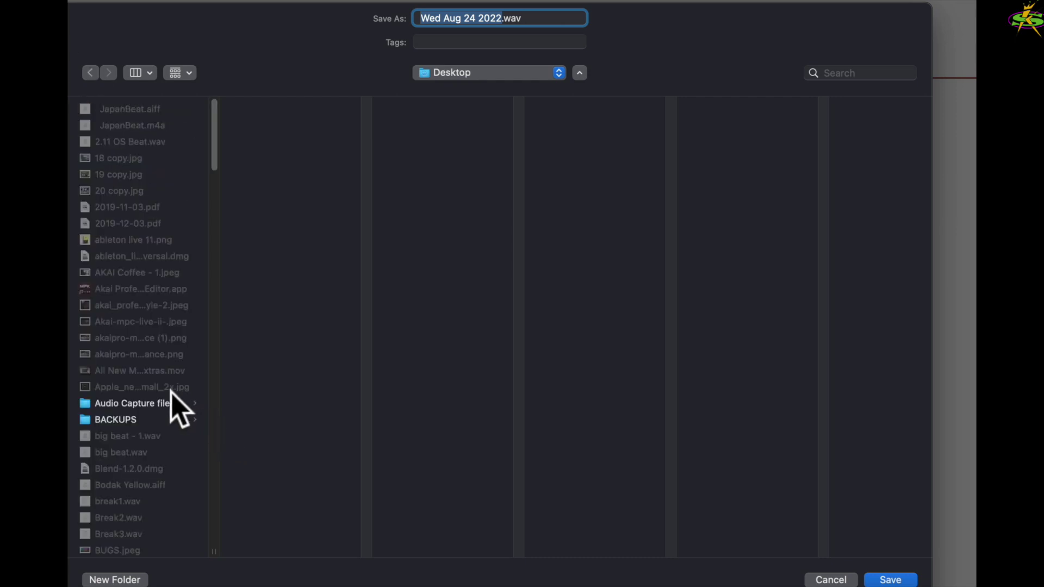
pyautogui.click(153, 405)
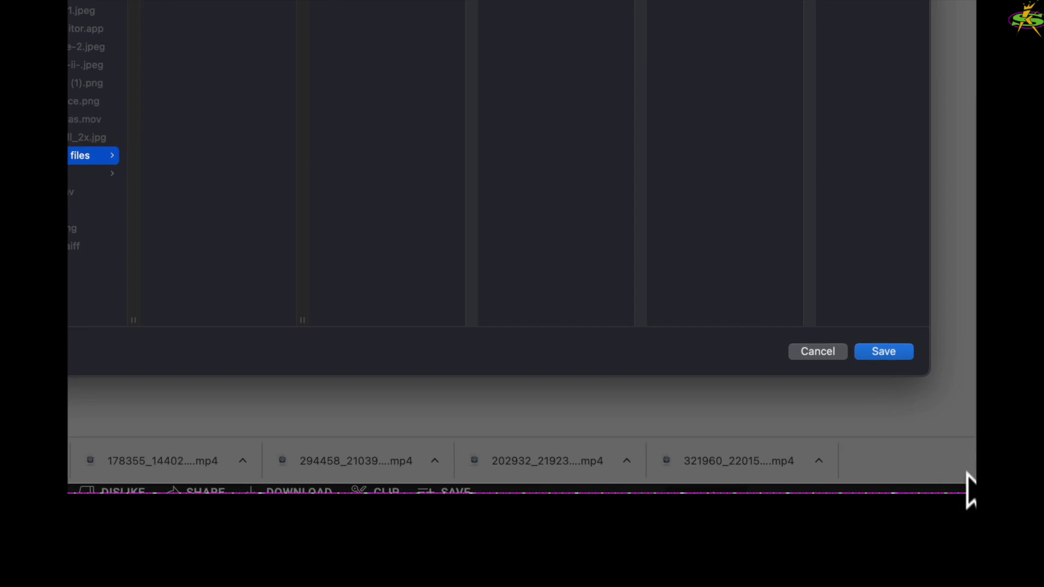
pyautogui.click(886, 442)
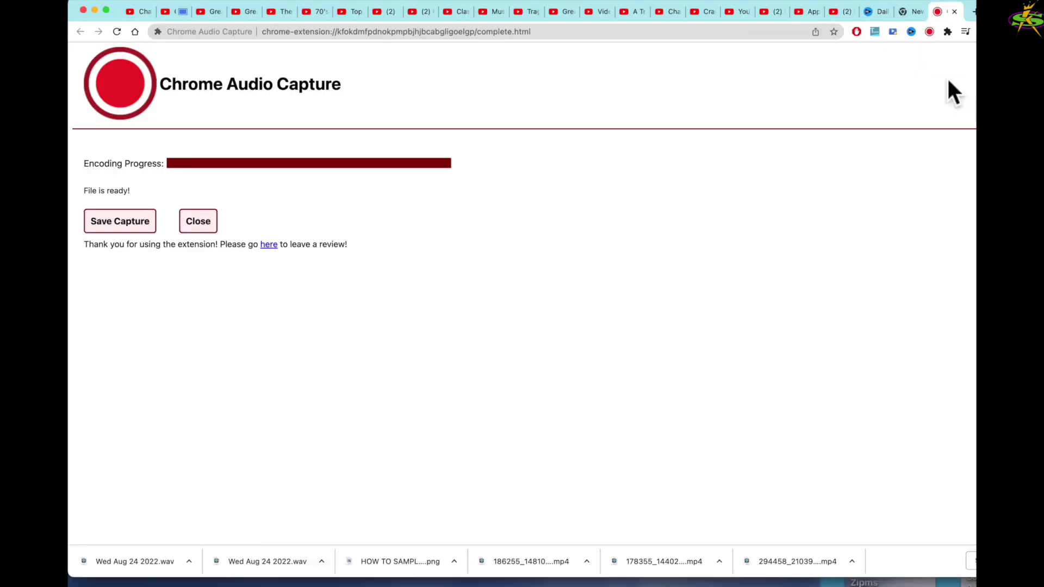
# - Enable 'Mute tabs that are being captured' with .wav output in the extension's Options and save
pyautogui.click(928, 31)
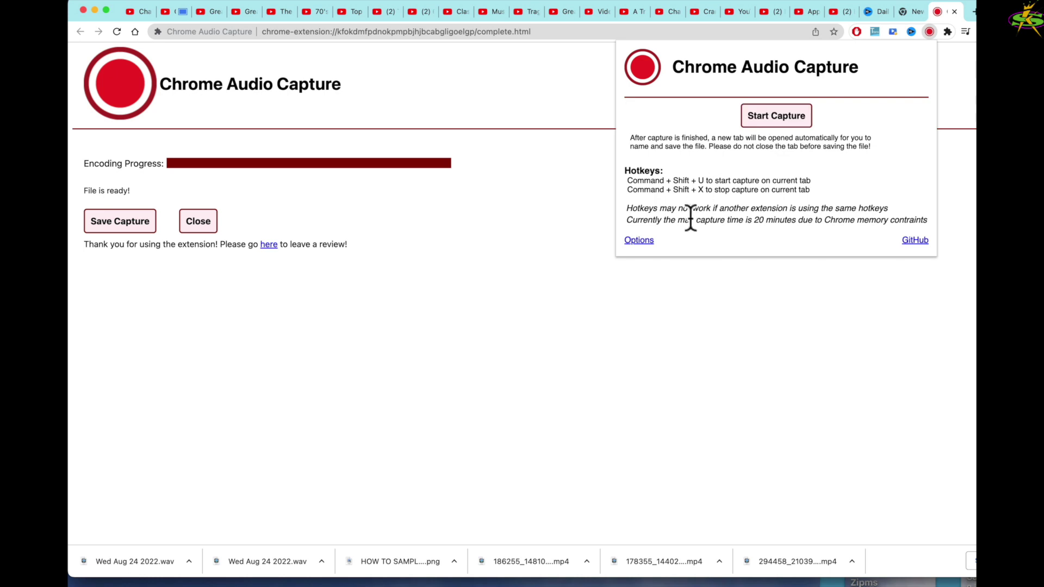
pyautogui.click(638, 241)
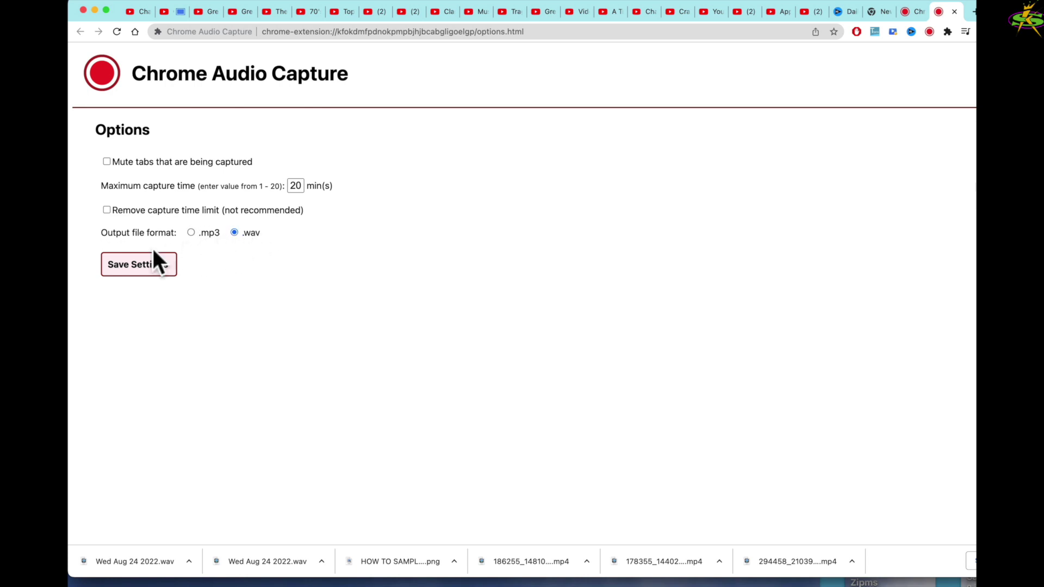
pyautogui.click(151, 266)
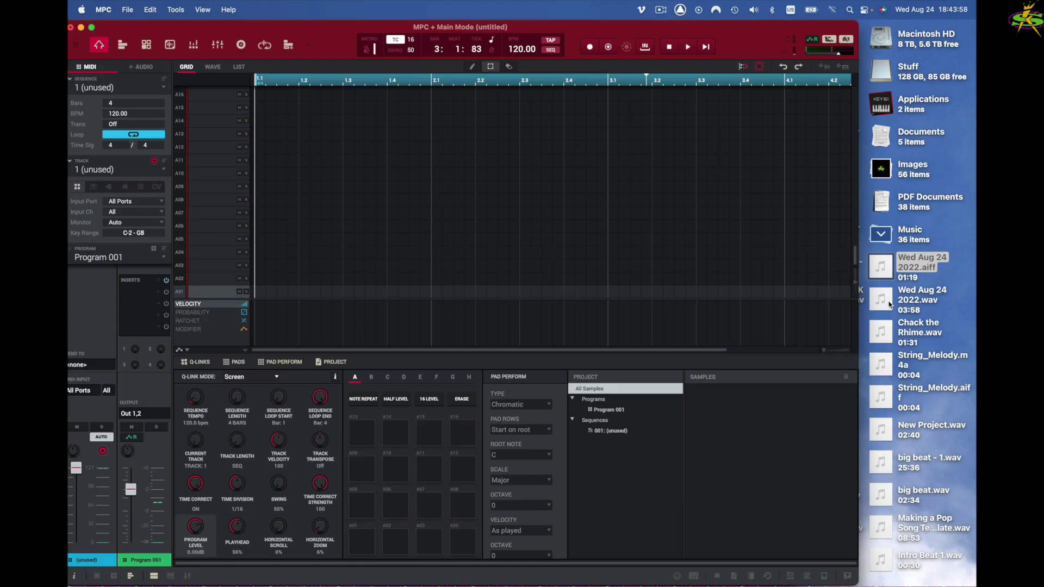
# - Import the Wed Aug 24 2022 wav and aiff into MPC, replacing the duplicate, and assign it to pad A01
pyautogui.moveTo(889, 304); pyautogui.dragTo(774, 440)
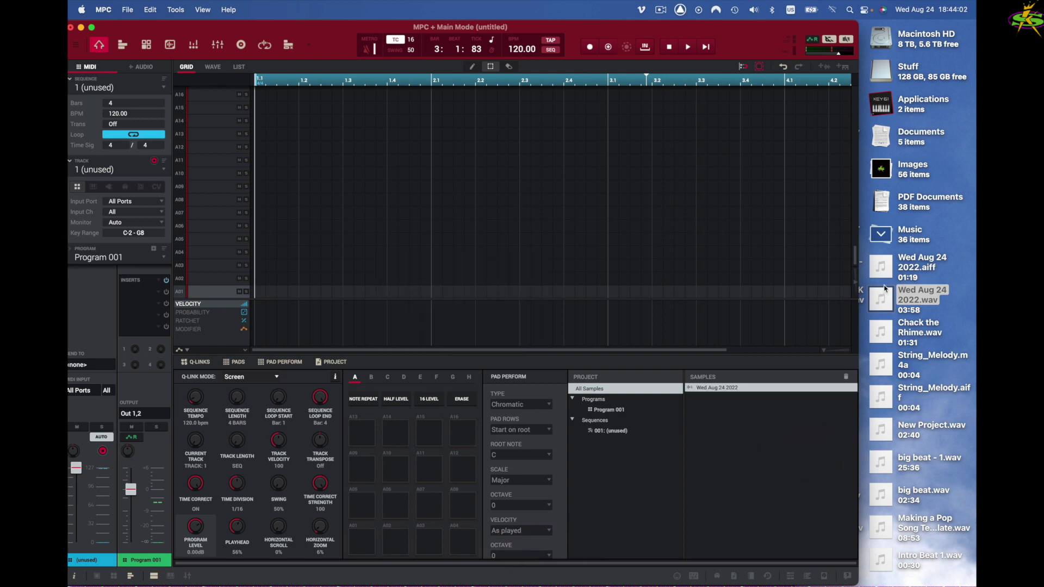
pyautogui.moveTo(894, 268); pyautogui.dragTo(778, 454)
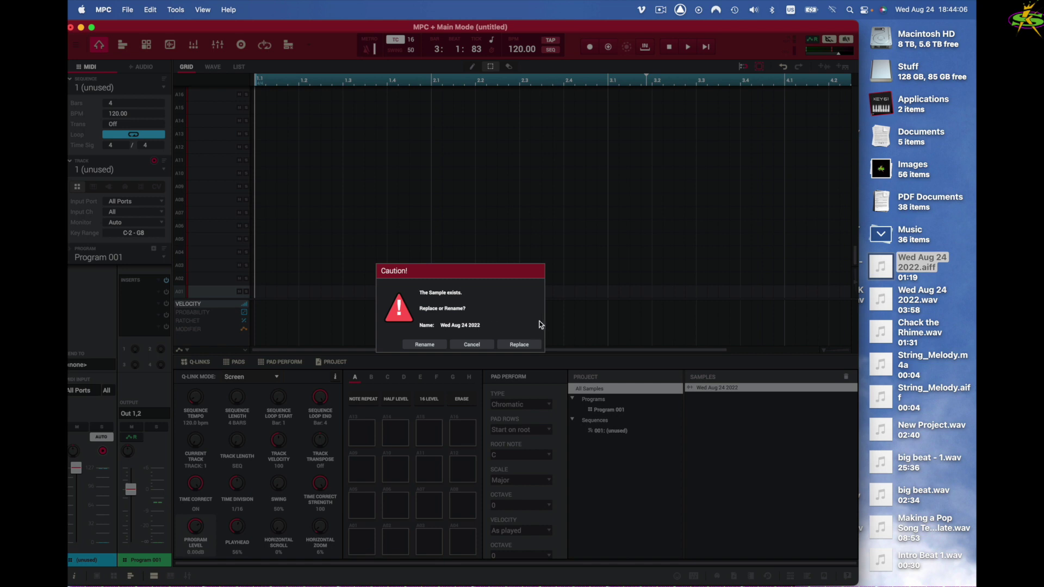
pyautogui.click(521, 346)
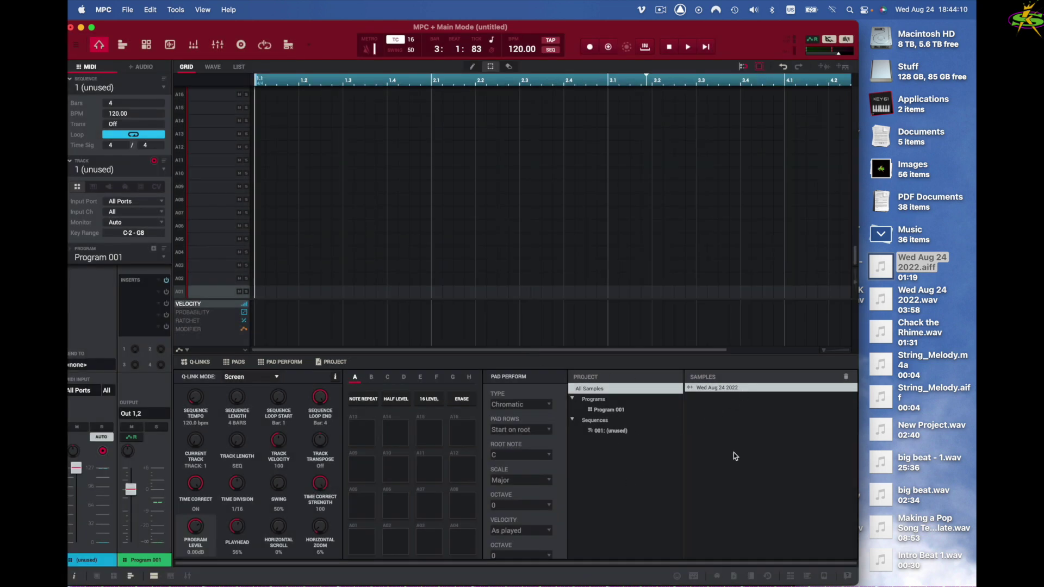
pyautogui.moveTo(811, 392); pyautogui.dragTo(363, 546)
# - In Sample Edit, move the start point to 1941819 at the first hit and audition pad A01
pyautogui.click(170, 45)
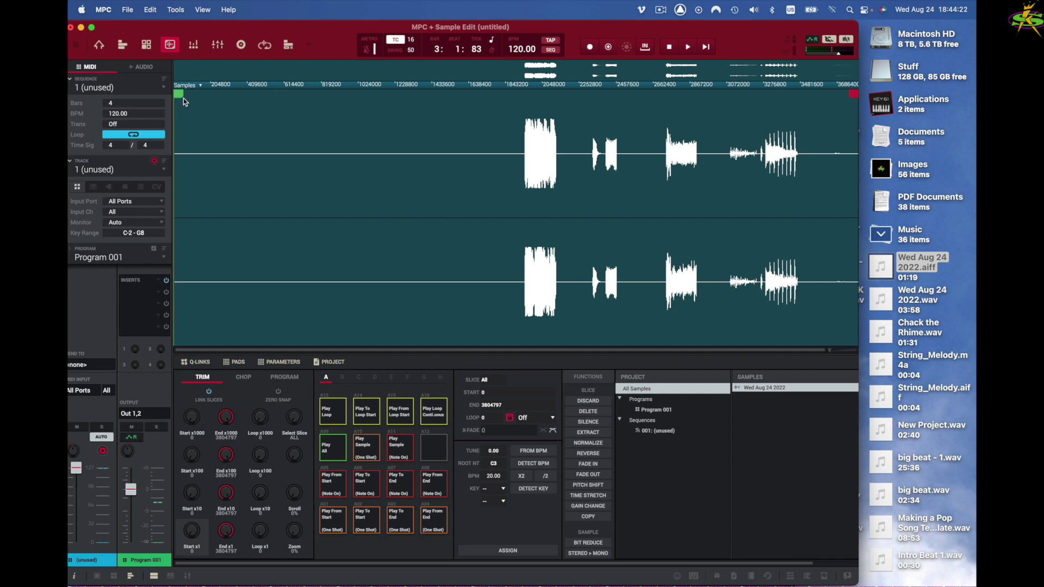
pyautogui.moveTo(183, 99); pyautogui.dragTo(509, 111)
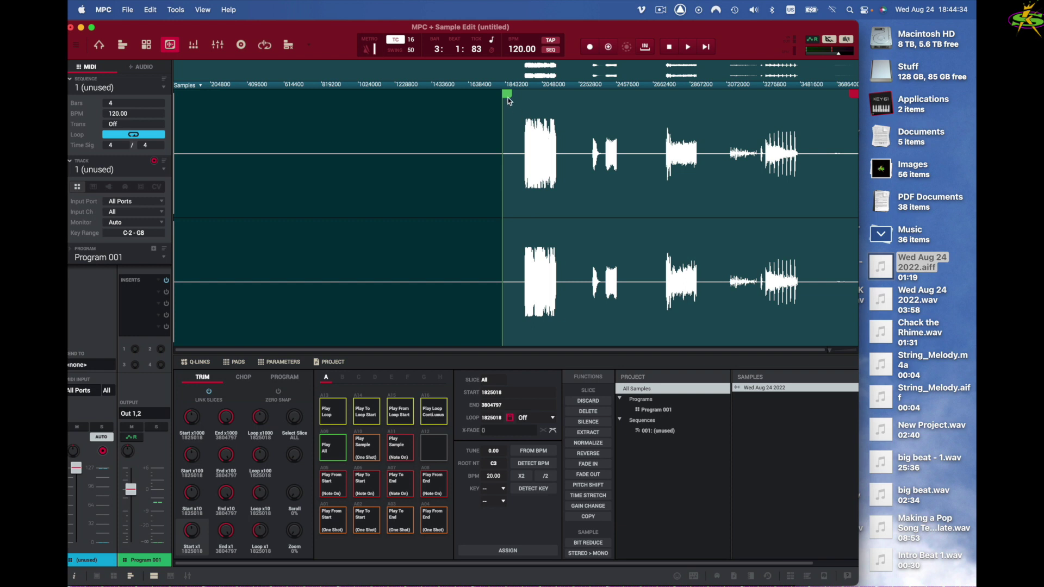
pyautogui.moveTo(506, 95); pyautogui.dragTo(529, 98)
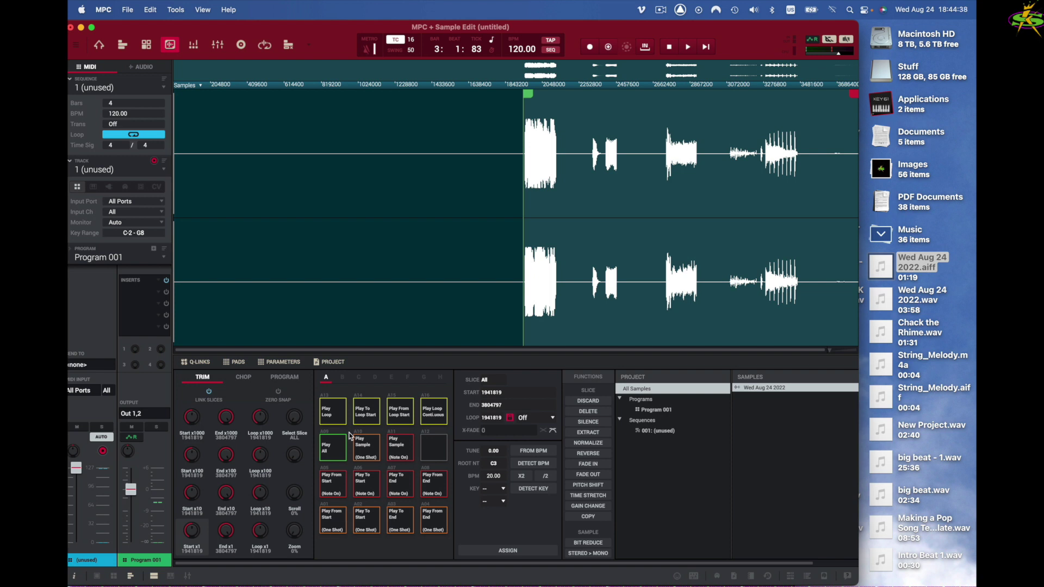
pyautogui.click(332, 519)
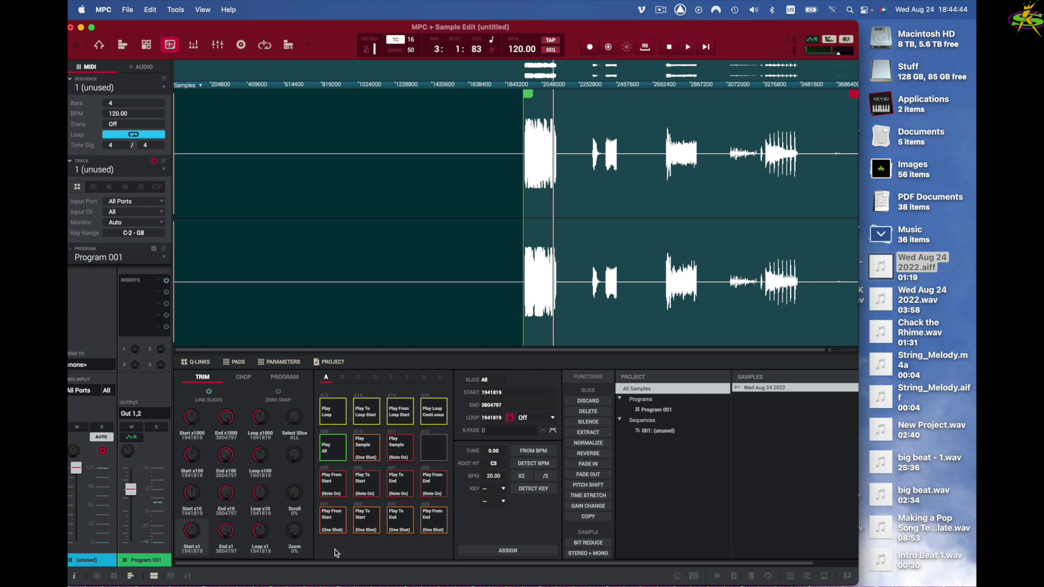
pyautogui.click(360, 489)
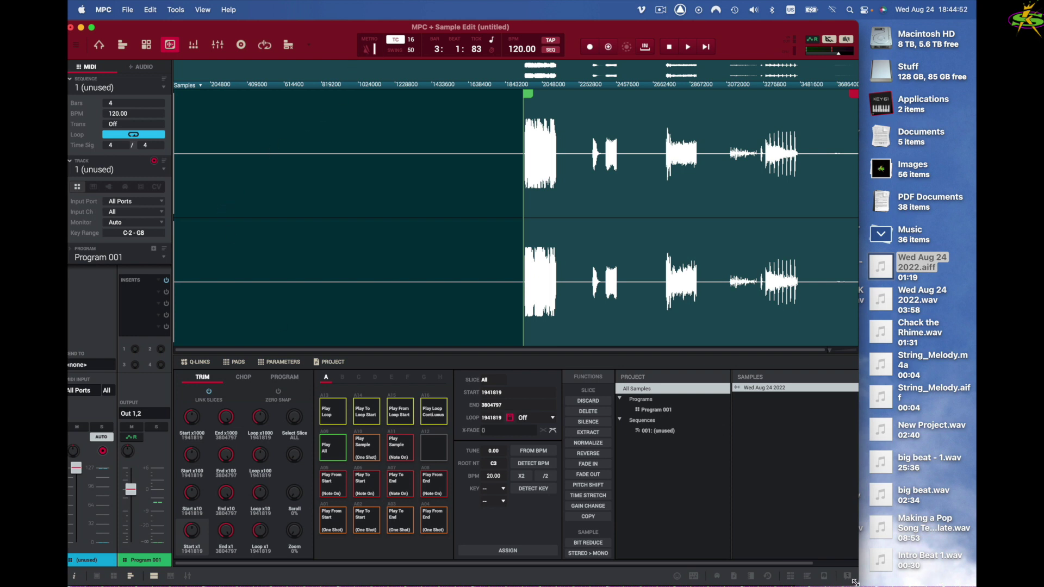
# - Shrink the MPC window, bring Maschine forward, move it up and enlarge it
pyautogui.moveTo(841, 573); pyautogui.dragTo(656, 524)
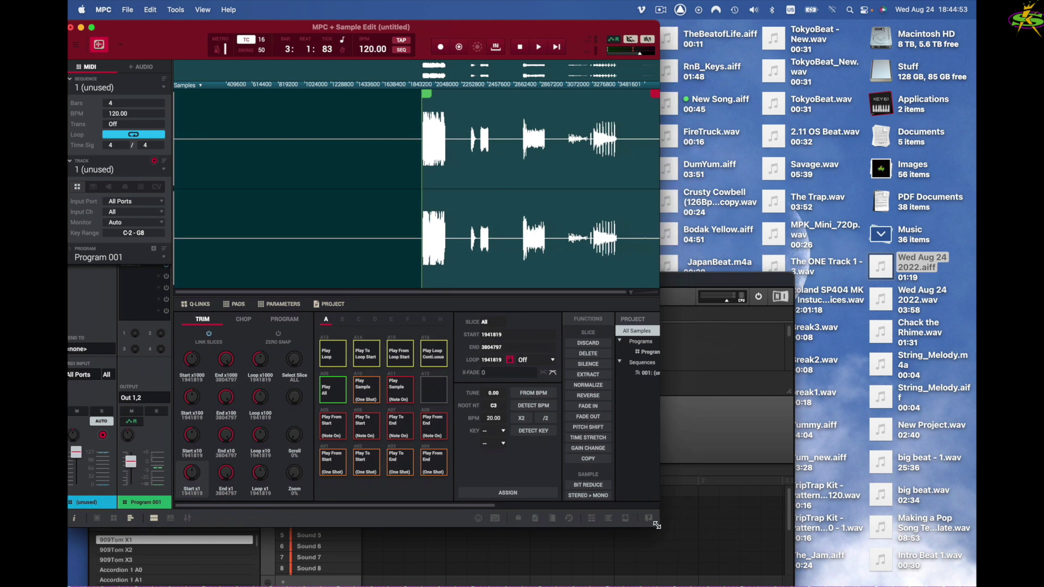
pyautogui.click(723, 438)
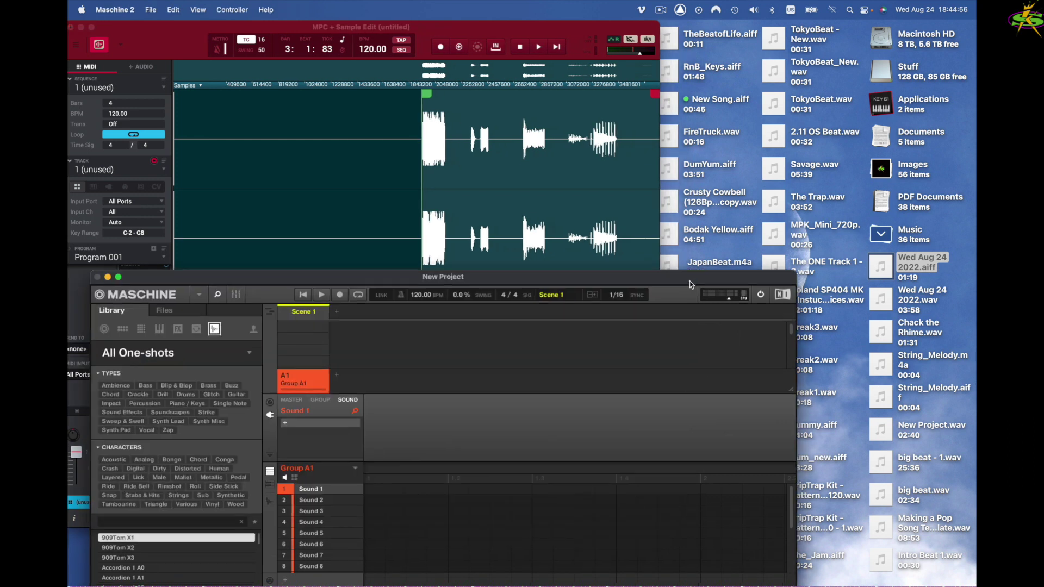
pyautogui.moveTo(689, 282); pyautogui.dragTo(686, 127)
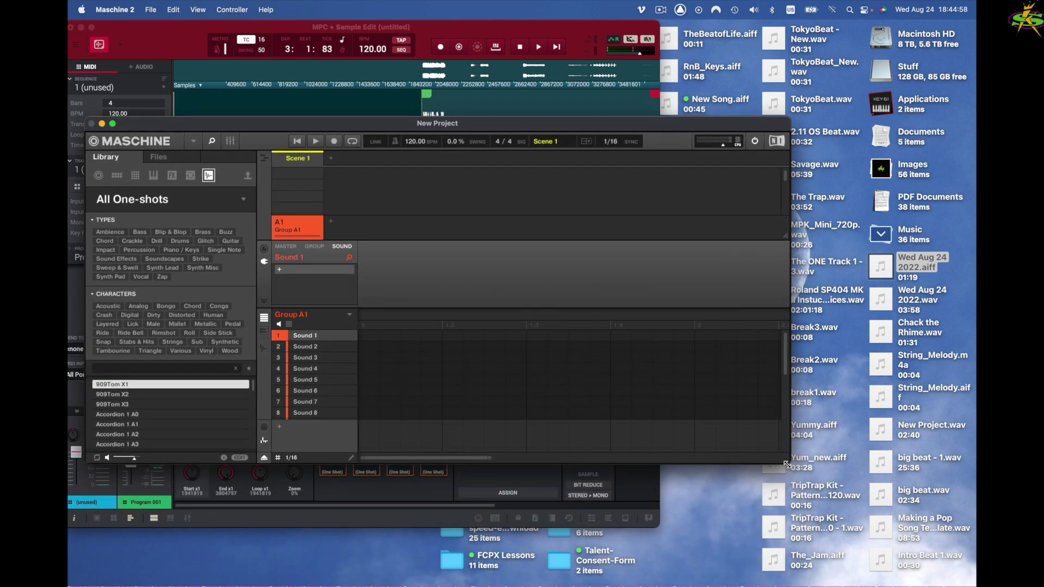
pyautogui.moveTo(786, 463); pyautogui.dragTo(808, 508)
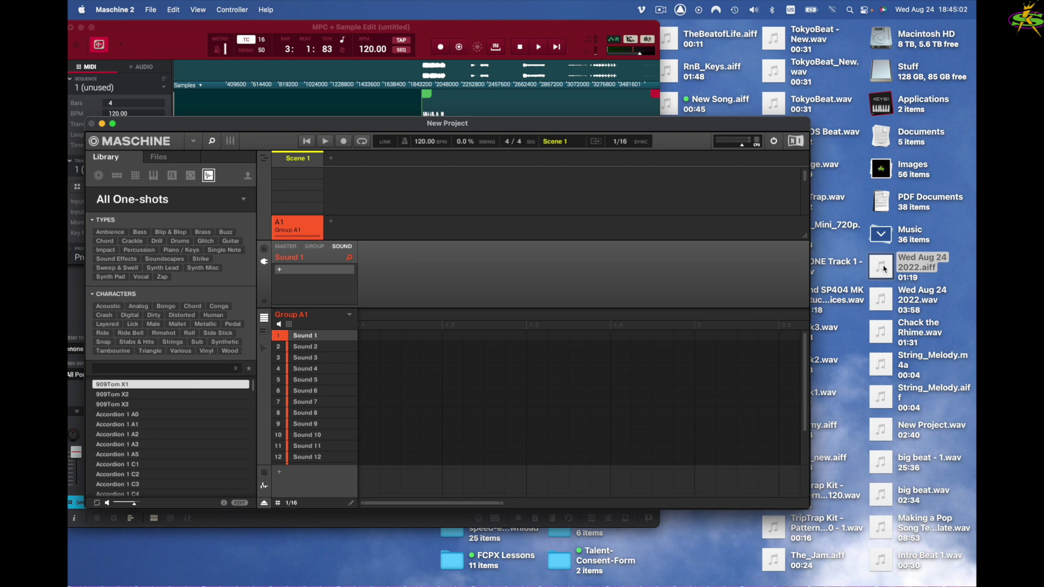
# - Load the Wed Aug 24 2022 aiff onto Group A1's Sound 1 and show its waveform in Sampling's Edit view
pyautogui.moveTo(884, 270); pyautogui.dragTo(341, 338)
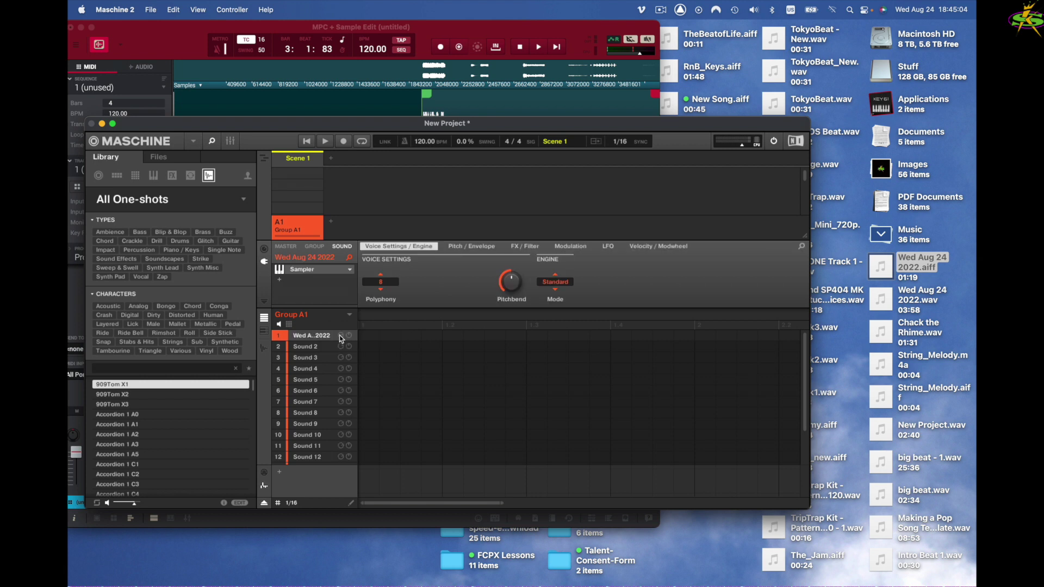
pyautogui.click(261, 348)
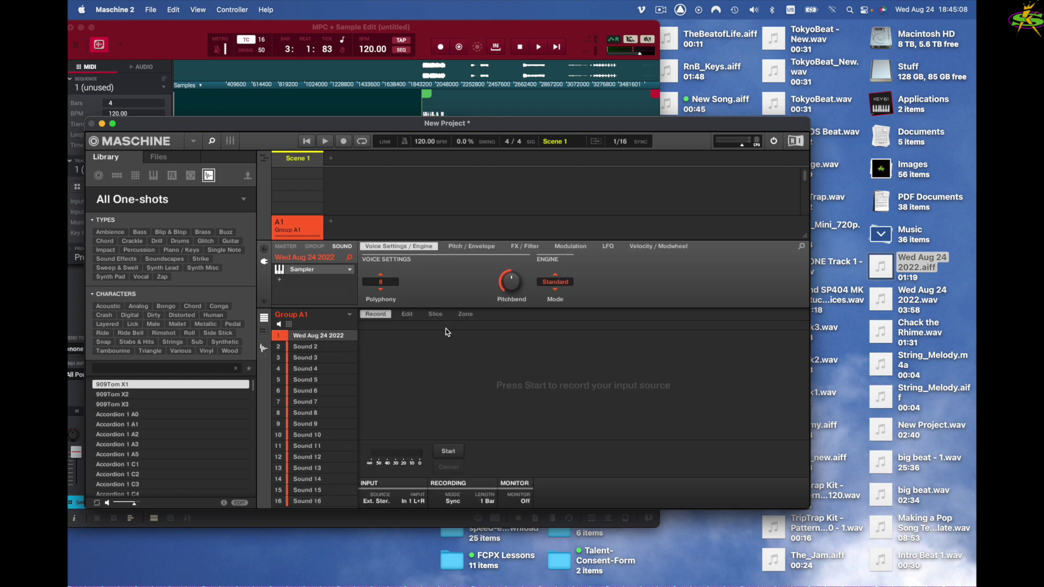
pyautogui.click(408, 315)
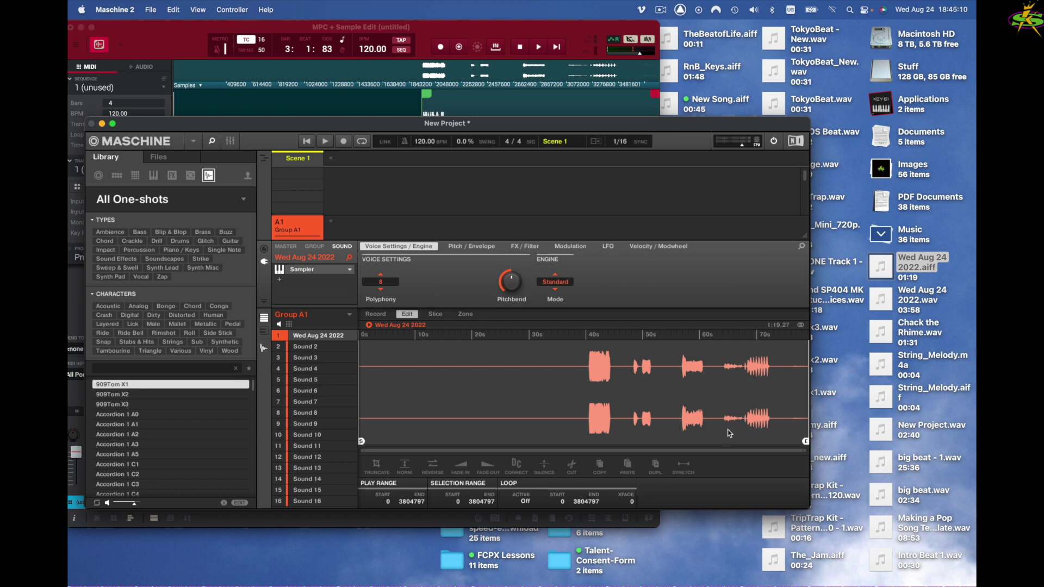